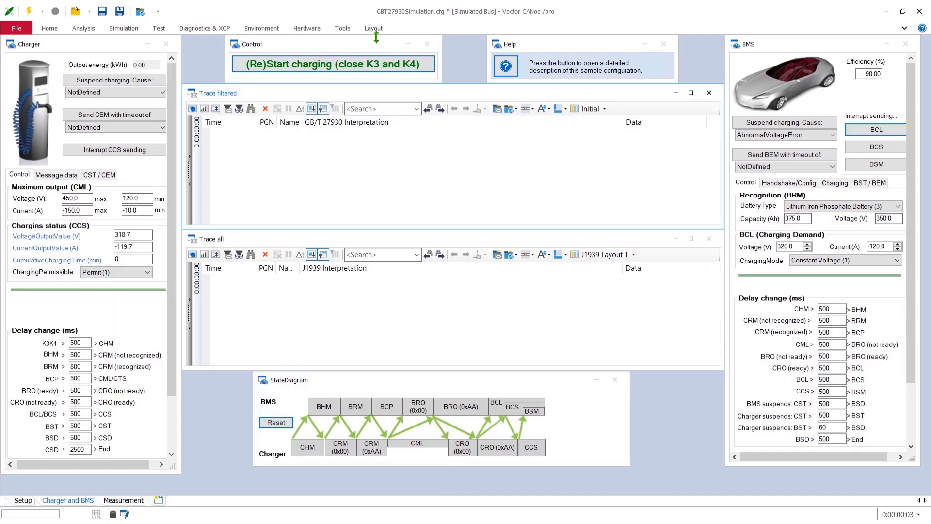
# Trigger (Re)Start charging in the Control window so the charger closes K3 and K4.
pyautogui.click(406, 223)
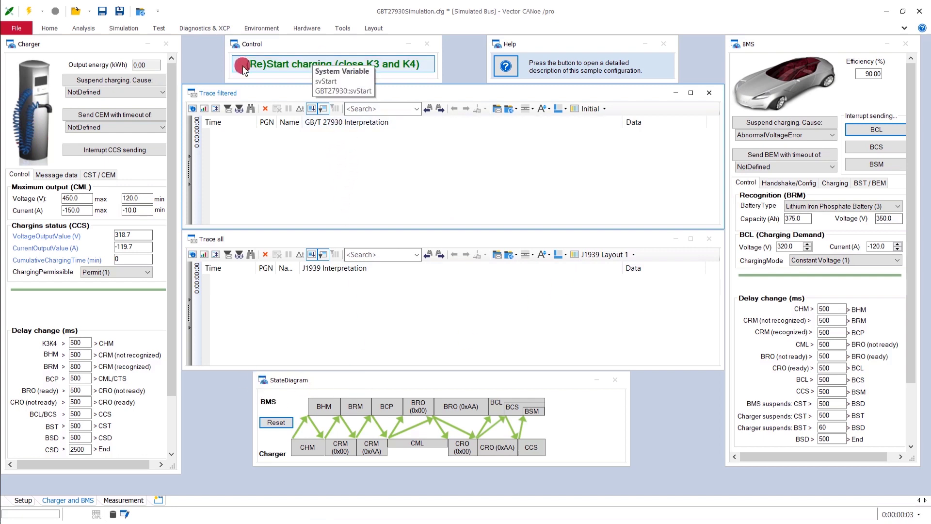
pyautogui.click(317, 68)
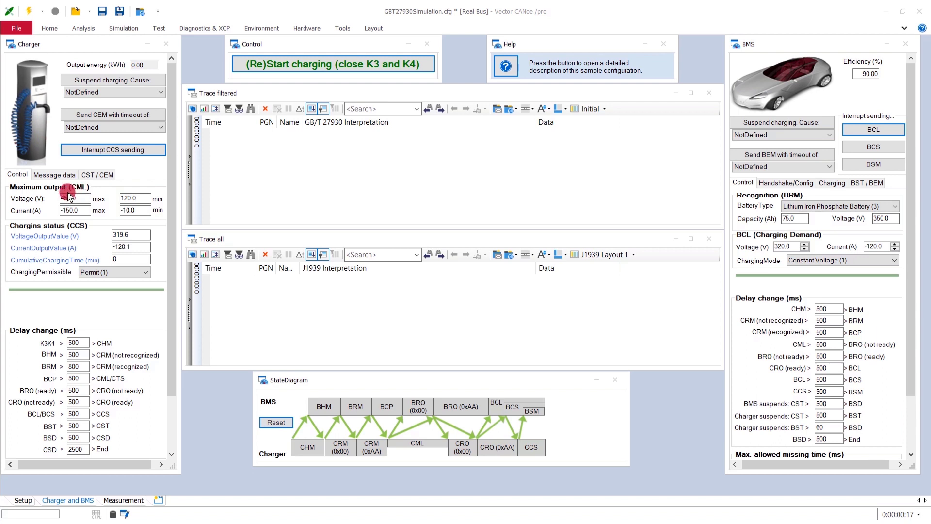
# Review the Charger panel's Message data and CST/CEM suspension pages.
pyautogui.click(22, 180)
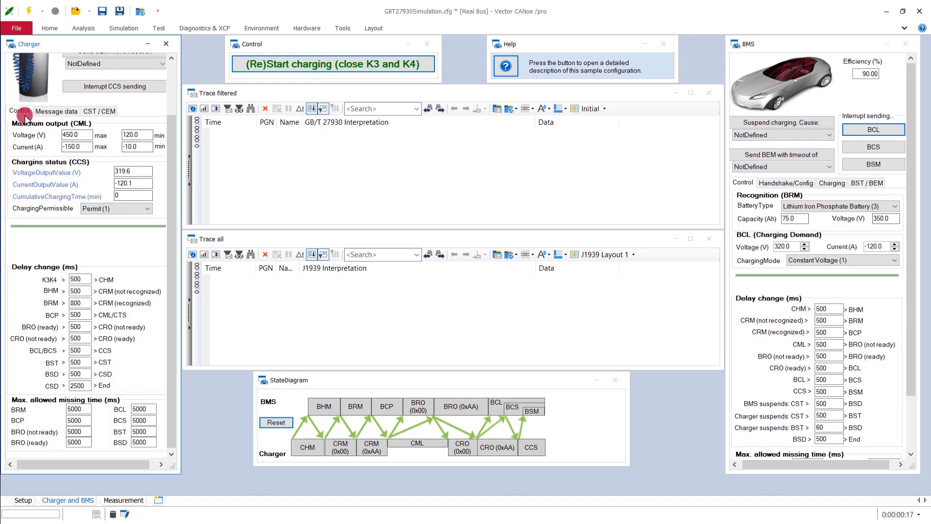
pyautogui.click(51, 111)
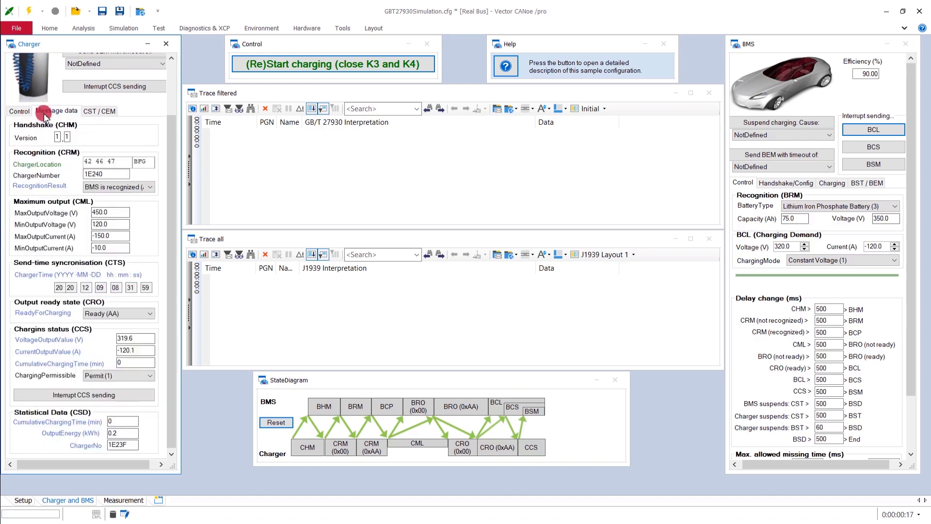
pyautogui.click(99, 115)
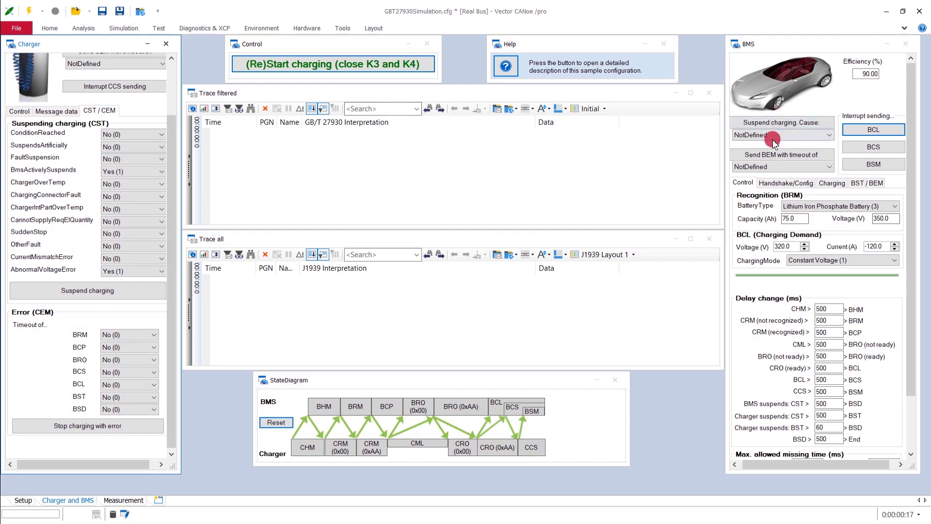
# Step through the BMS panel's Handshake/Config, Charging and BST/BEM pages.
pyautogui.scroll(-2, 749, 182)
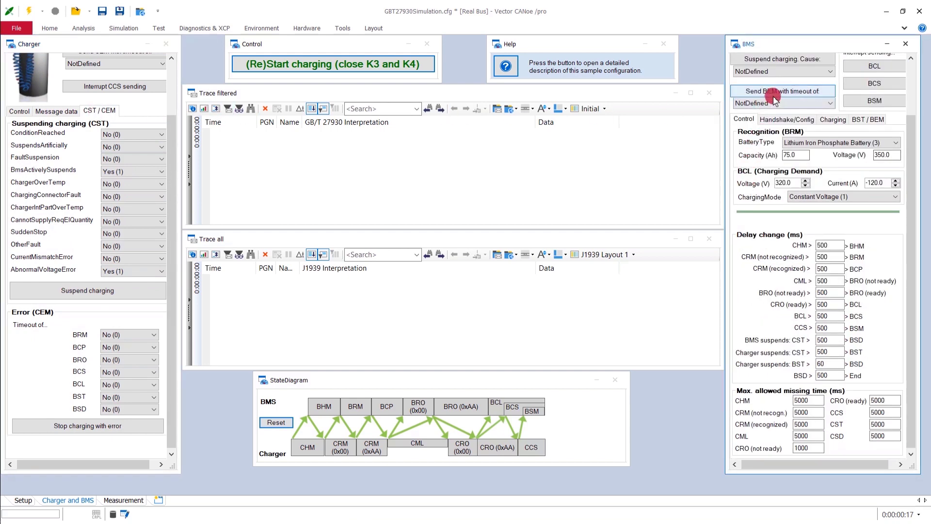
pyautogui.click(800, 120)
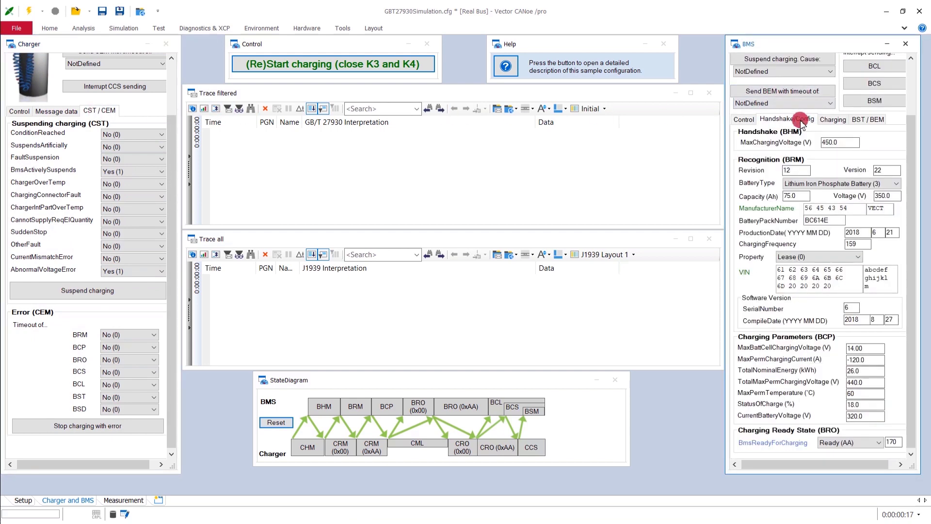
pyautogui.click(835, 122)
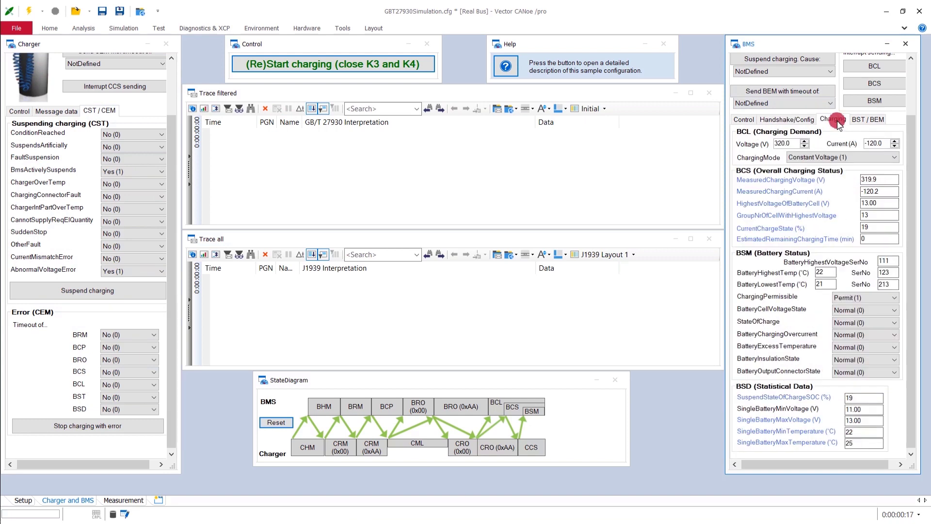
pyautogui.click(873, 121)
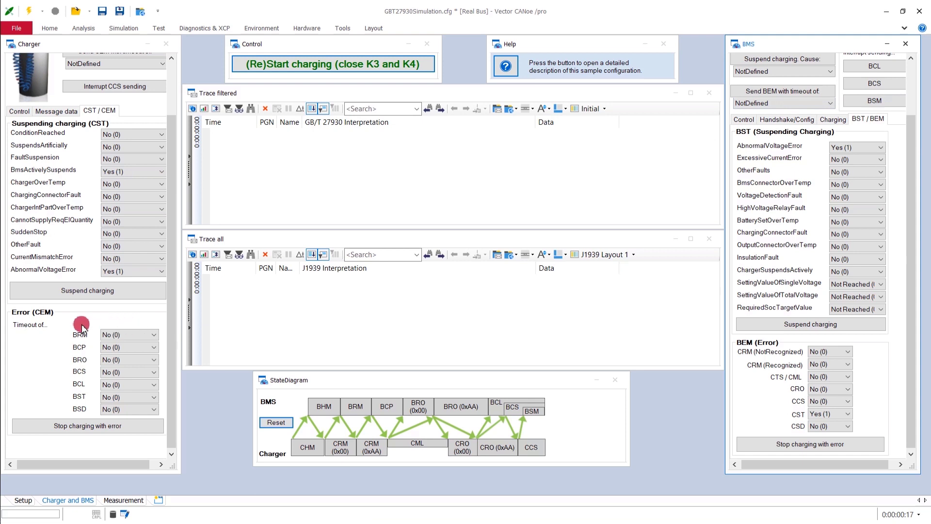
# Switch both the Charger and BMS panels back to their Control tabs.
pyautogui.click(18, 114)
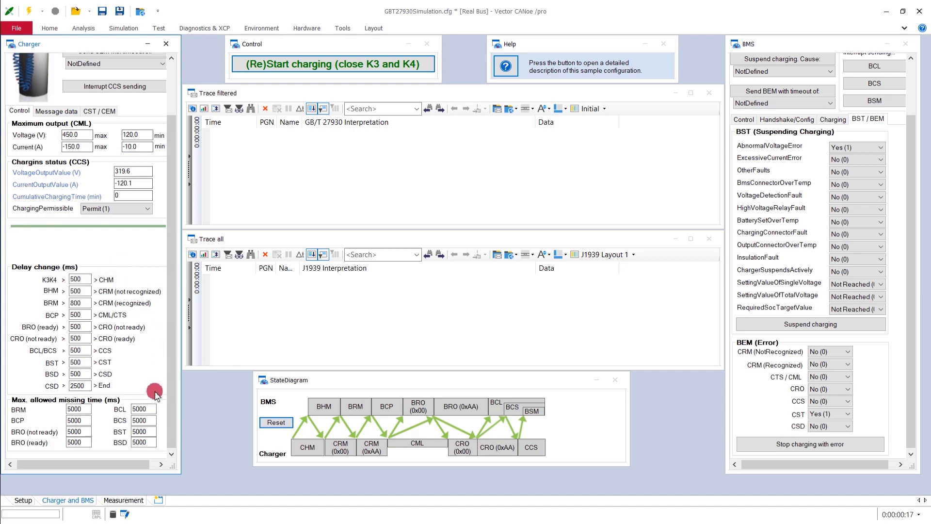
pyautogui.click(747, 120)
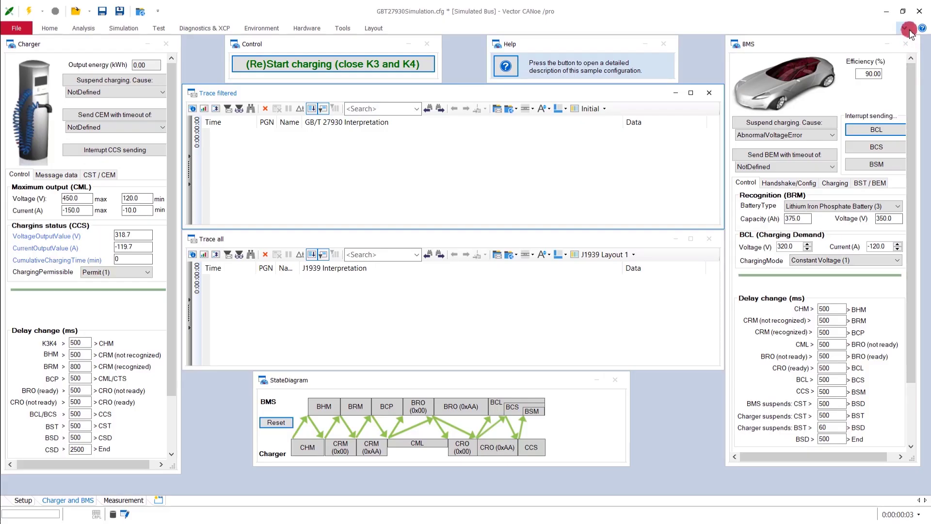
# Switch the measurement bus mode to Real Bus.
pyautogui.click(906, 29)
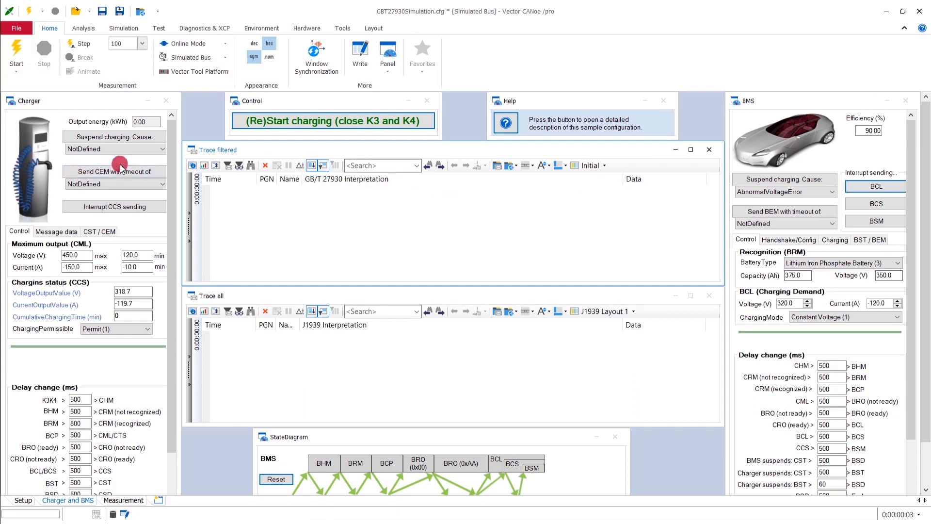
pyautogui.click(226, 61)
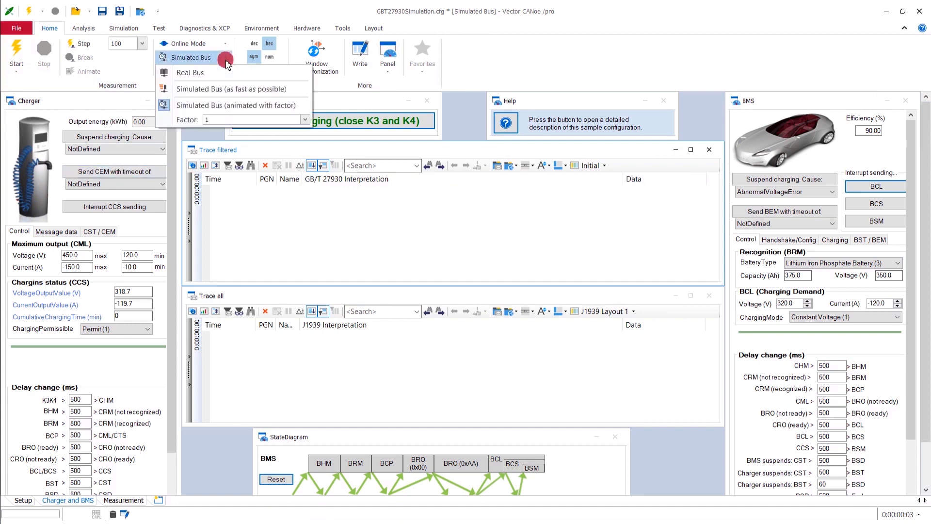
pyautogui.click(212, 79)
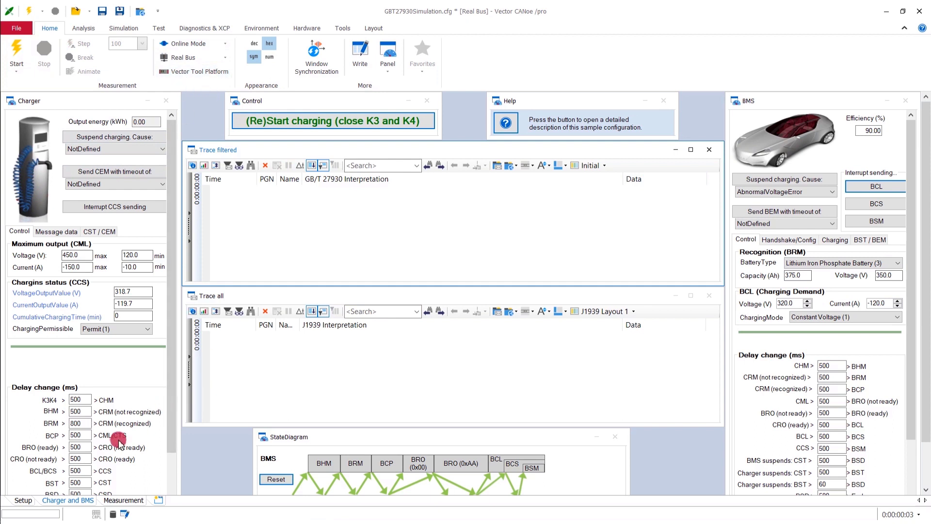
# In the simulation setup, toggle Block Active on the BMS node.
pyautogui.click(22, 500)
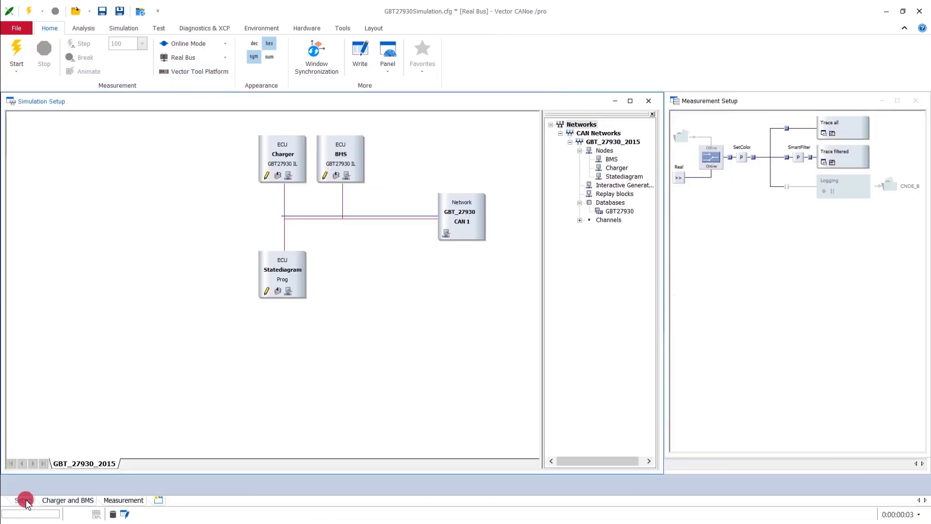
pyautogui.rightClick(360, 155)
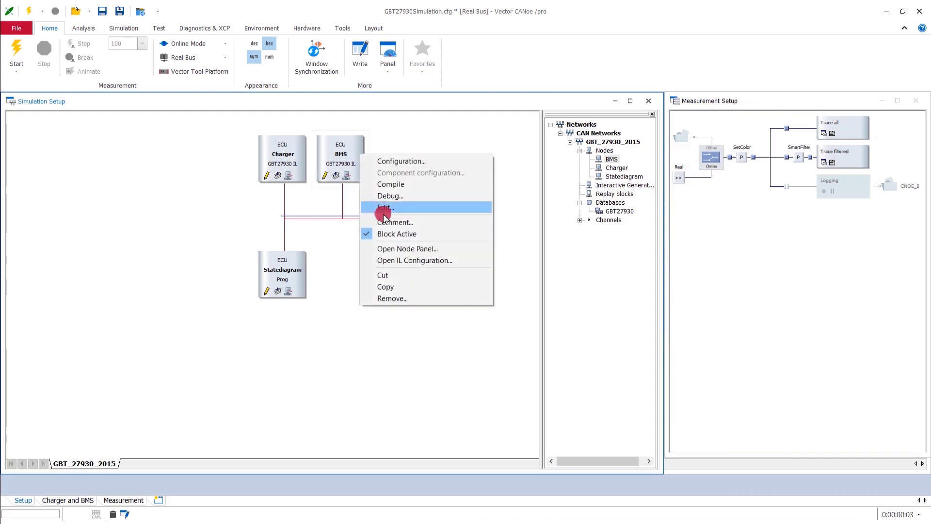
pyautogui.click(385, 233)
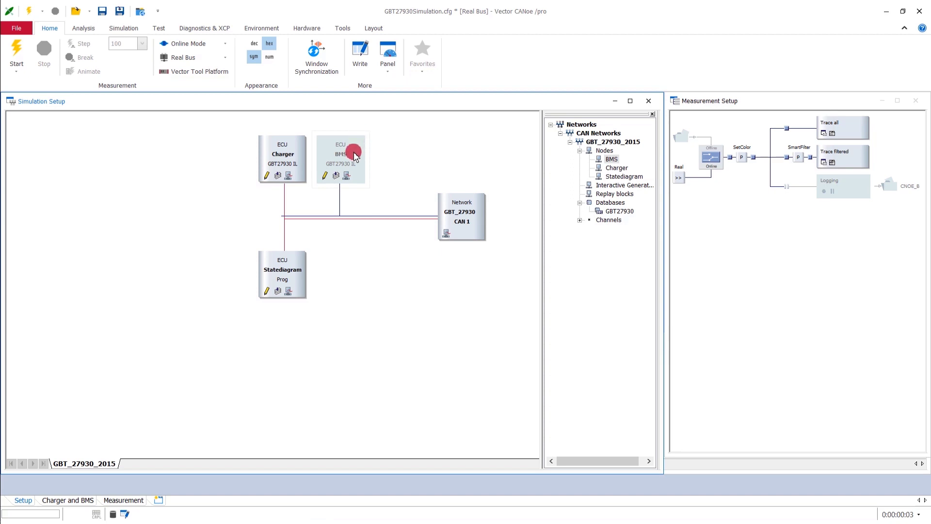
# Set the bus mode to Simulated Bus, animated with factor 1.
pyautogui.moveTo(350, 154)
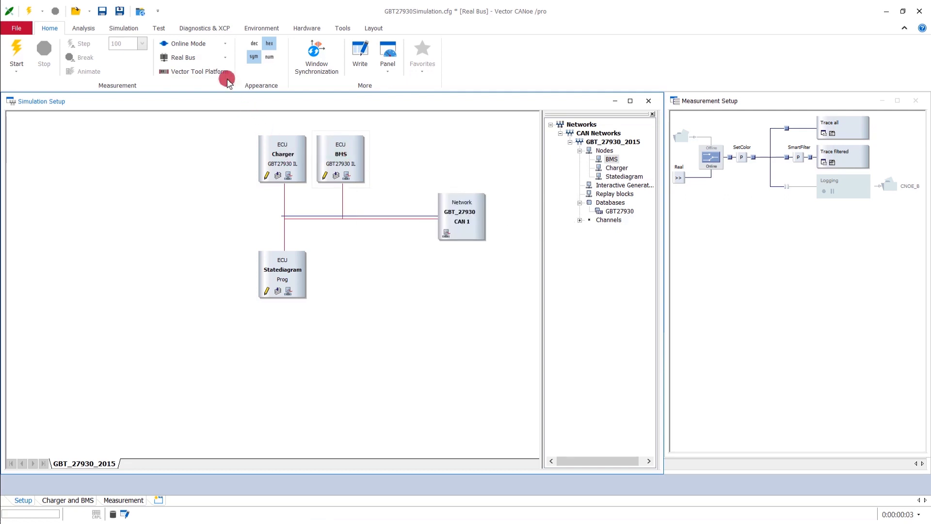
pyautogui.click(229, 63)
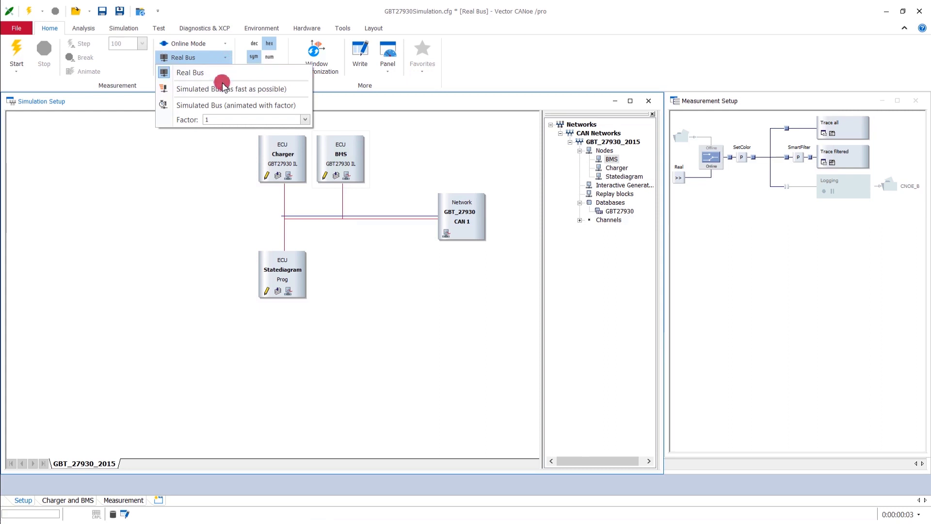
pyautogui.click(224, 112)
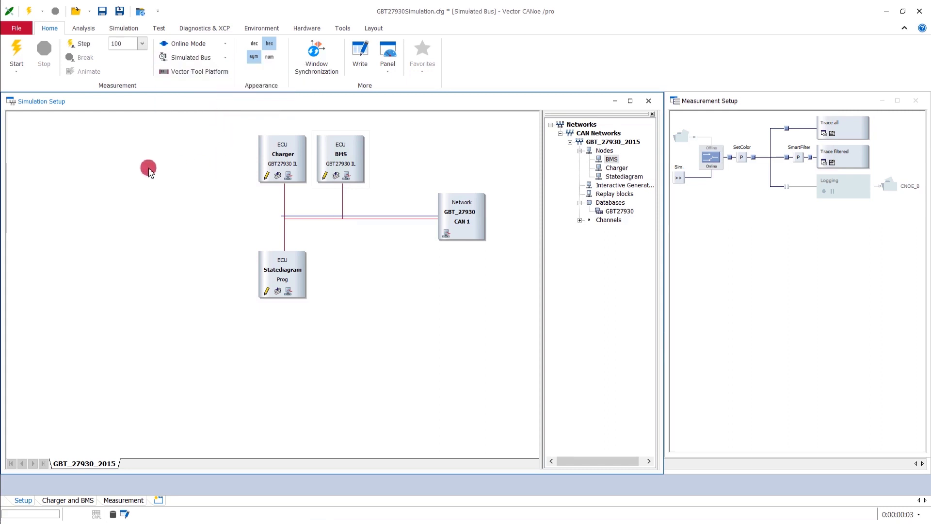
# Start the measurement on the Charger and BMS page and restart charging with K3/K4 closed.
pyautogui.click(905, 28)
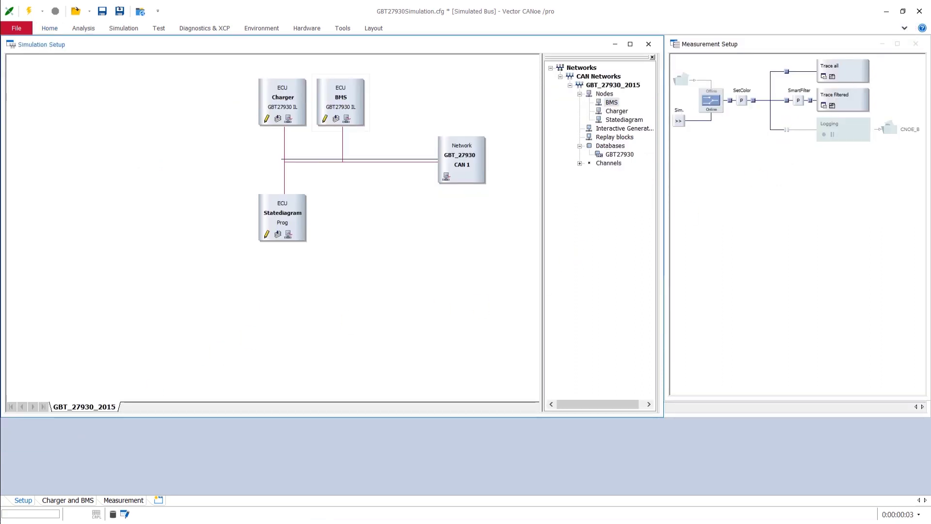
pyautogui.click(57, 499)
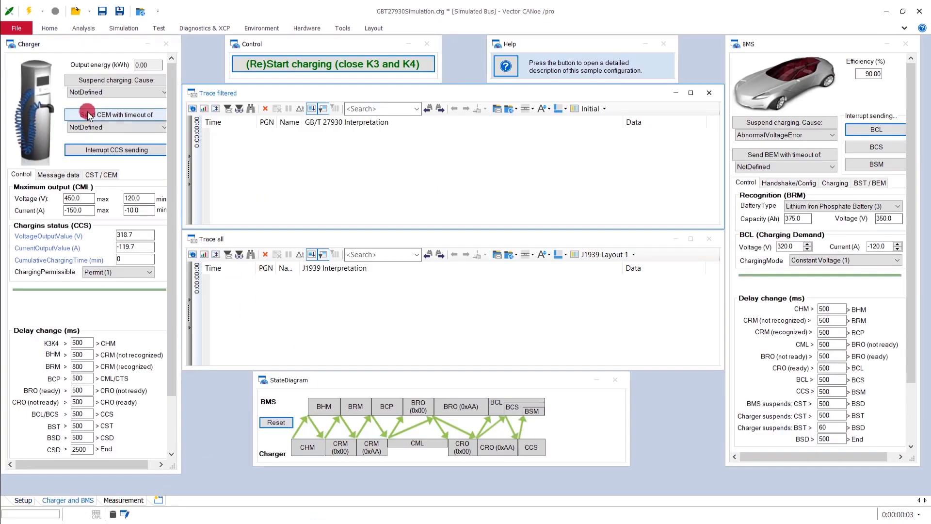
pyautogui.click(12, 12)
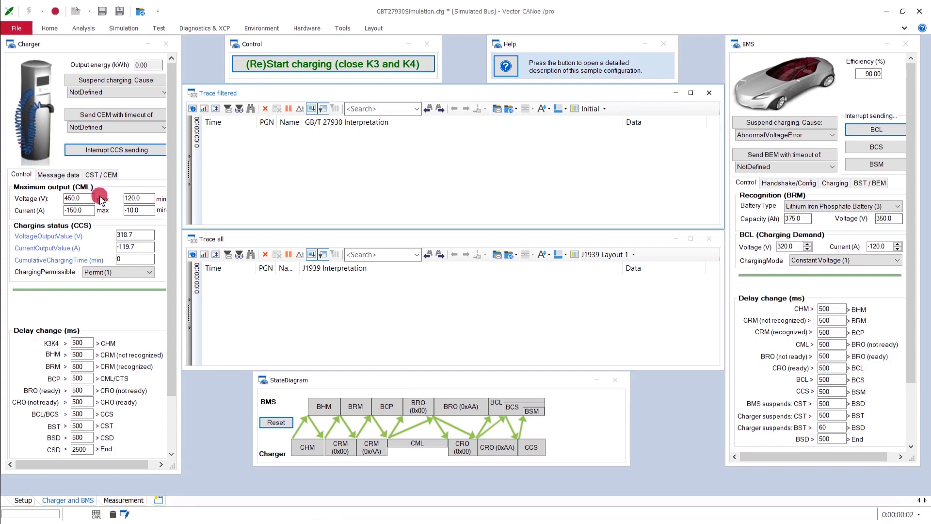
pyautogui.click(297, 78)
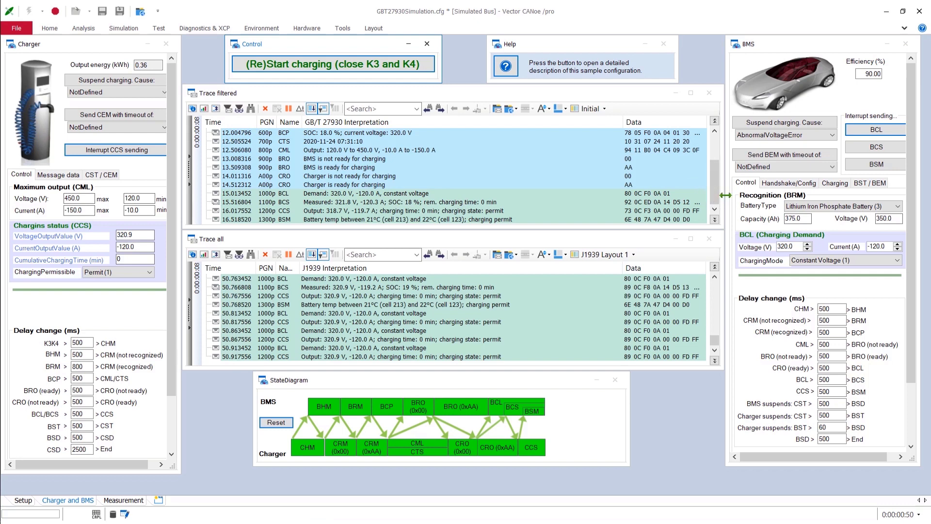
pyautogui.moveTo(713, 196)
pyautogui.mouseDown()
pyautogui.moveTo(717, 154)
pyautogui.moveTo(398, 165)
pyautogui.moveTo(387, 148)
pyautogui.mouseUp()
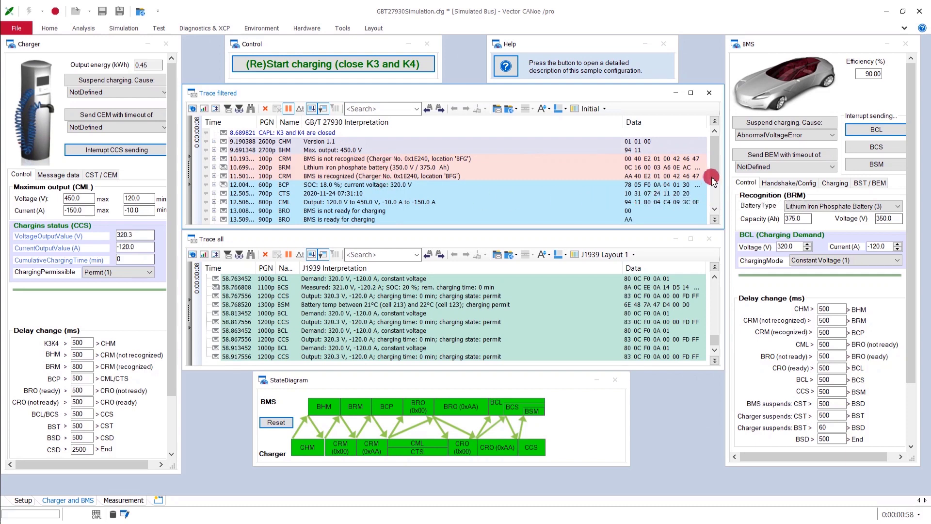
pyautogui.moveTo(714, 175); pyautogui.dragTo(715, 199)
pyautogui.moveTo(281, 198)
pyautogui.mouseDown()
pyautogui.moveTo(363, 208)
pyautogui.moveTo(302, 202)
pyautogui.moveTo(346, 205)
pyautogui.mouseUp()
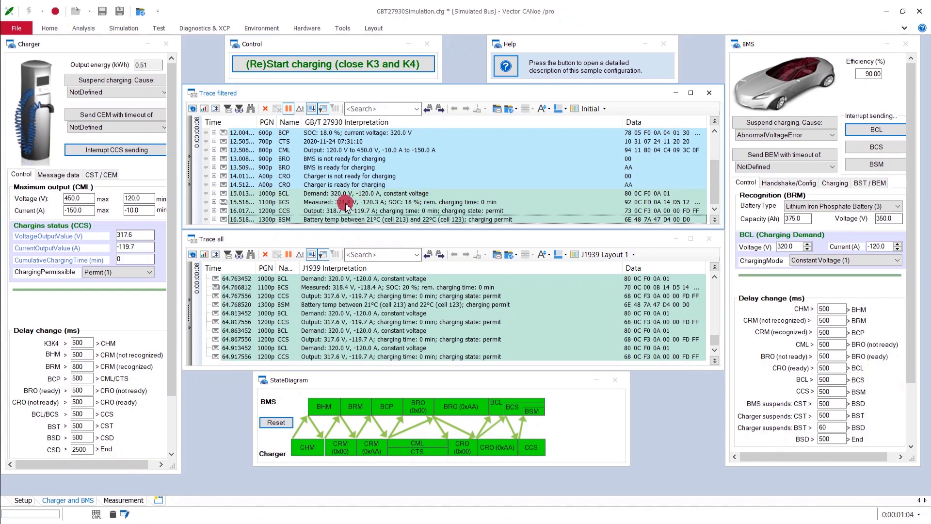
pyautogui.moveTo(346, 206)
pyautogui.mouseDown()
pyautogui.moveTo(332, 223)
pyautogui.moveTo(432, 222)
pyautogui.mouseUp()
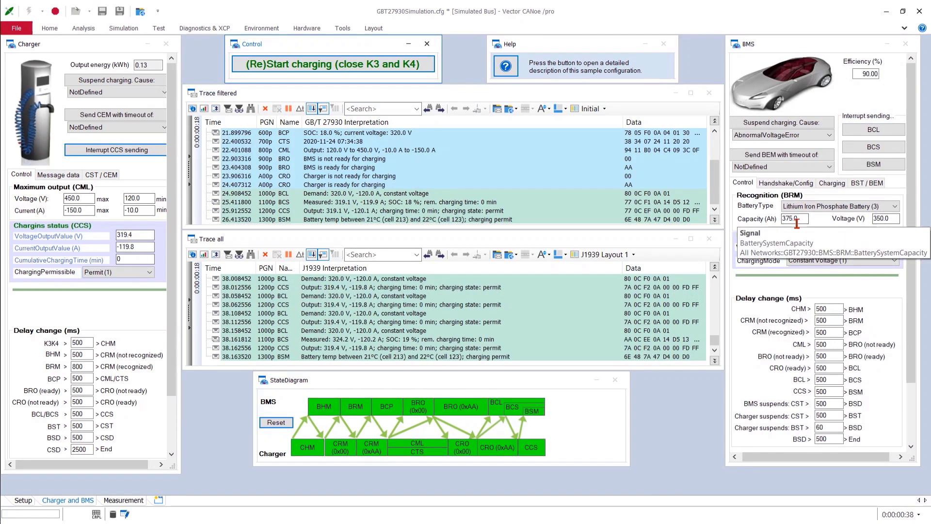
# Lower the BMS BCL demand voltage from 320.0 V to 200 V.
pyautogui.click(804, 250)
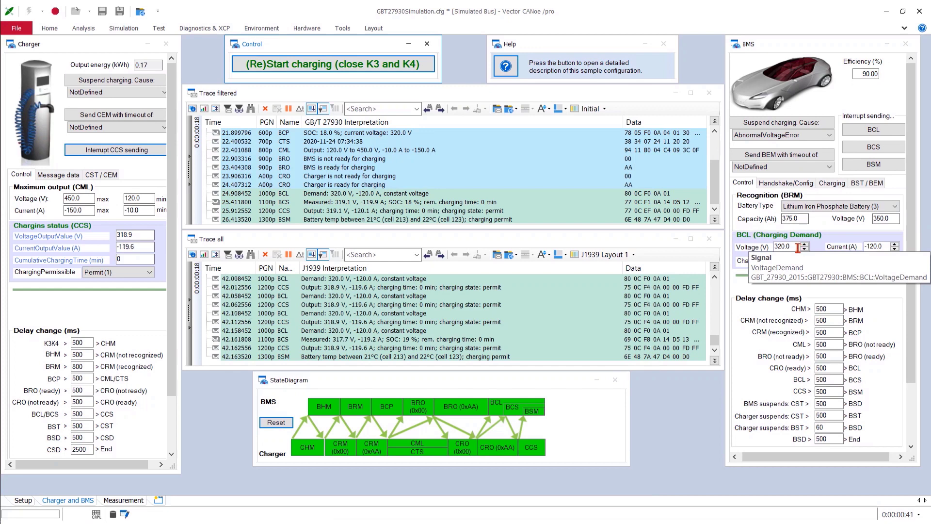
pyautogui.moveTo(798, 249); pyautogui.dragTo(765, 246)
pyautogui.write('200')
pyautogui.press('Return')
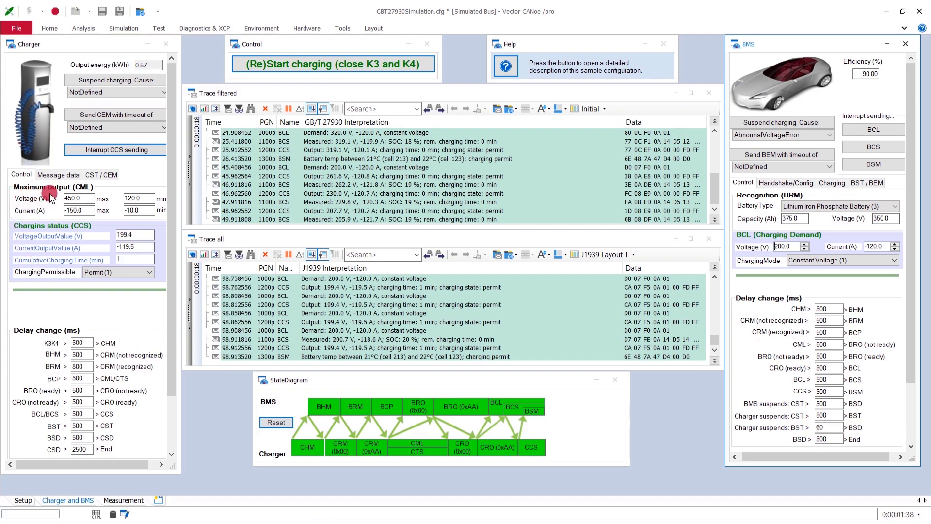
# Set the charger's CML Current max limit to -160.0 A.
pyautogui.click(74, 212)
pyautogui.click(73, 250)
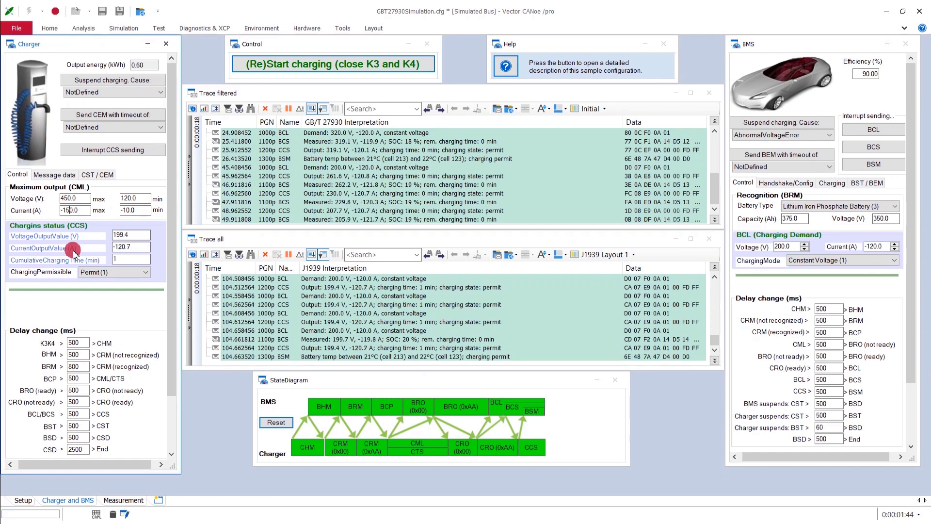
pyautogui.press('BackSpace')
pyautogui.write('6')
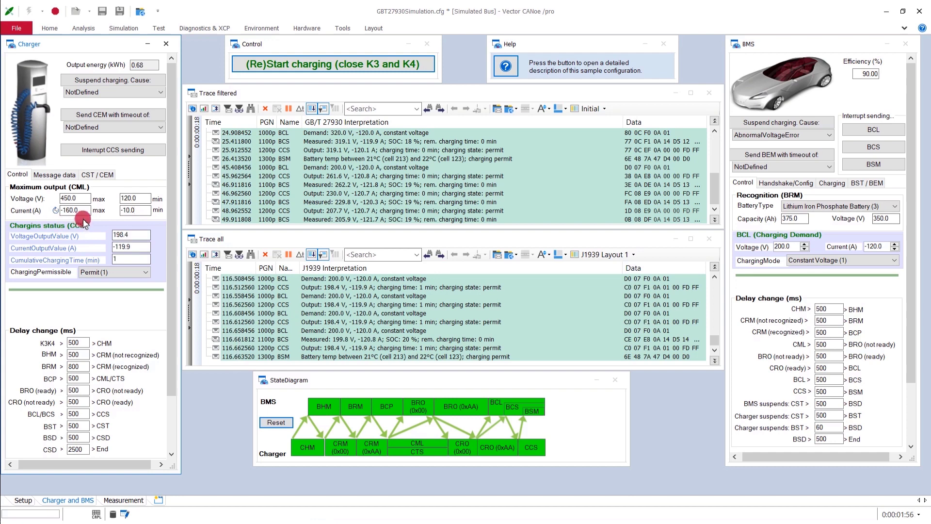
pyautogui.press('Tab')
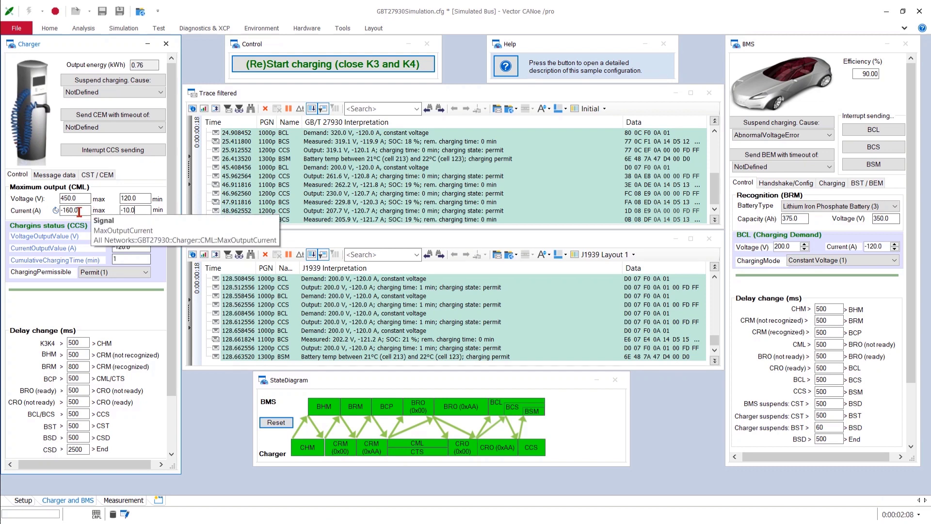
pyautogui.click(53, 242)
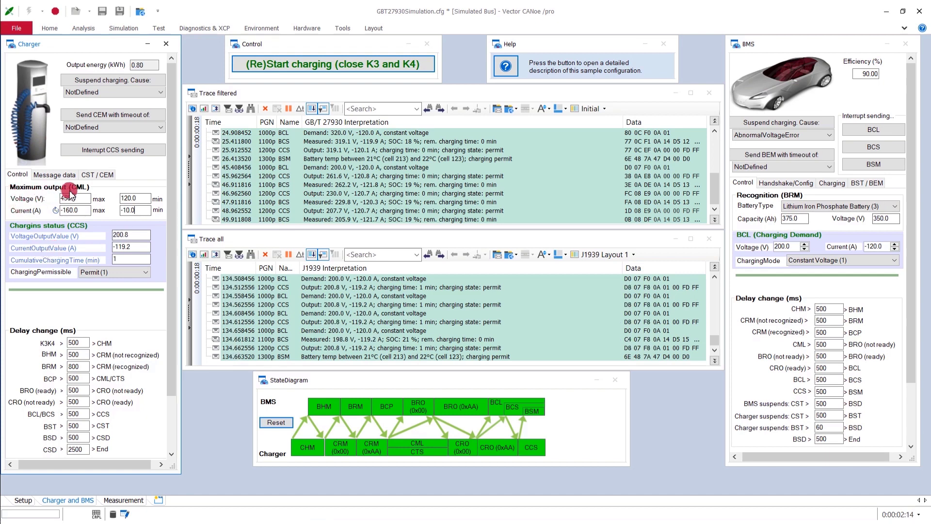
pyautogui.moveTo(71, 194)
pyautogui.mouseDown()
pyautogui.moveTo(41, 212)
pyautogui.moveTo(104, 223)
pyautogui.moveTo(87, 197)
pyautogui.moveTo(61, 210)
pyautogui.moveTo(92, 216)
pyautogui.mouseUp()
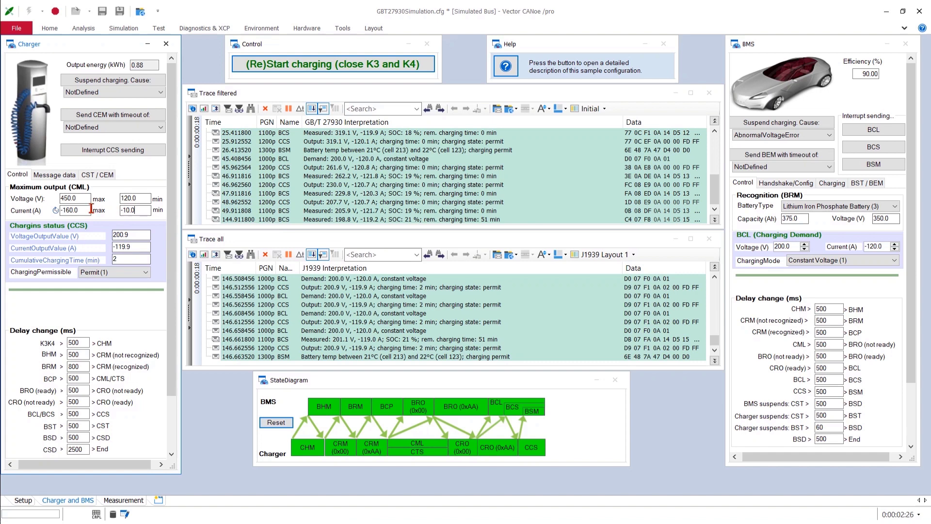
# Use (Re)Start charging again to close K3 and K4 and rerun the BMS handshake.
pyautogui.click(263, 64)
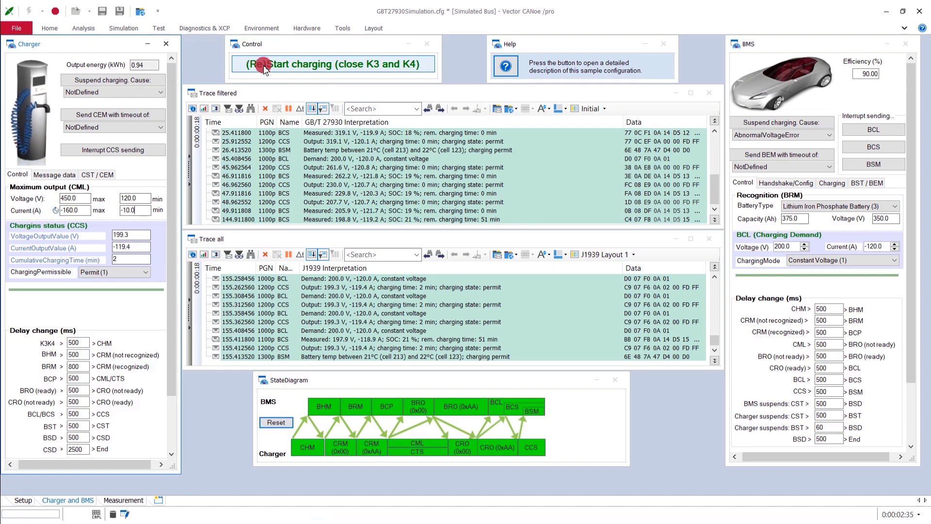
pyautogui.click(265, 69)
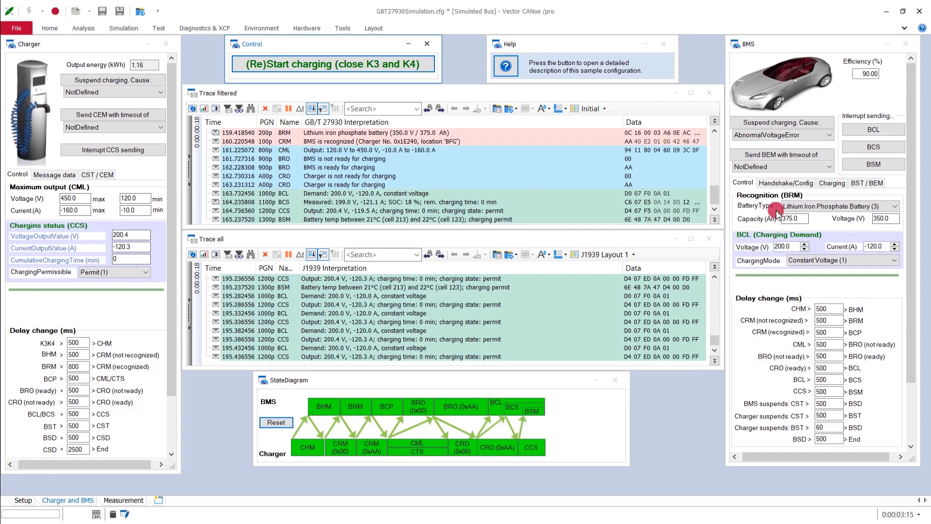
# View the BMS Handshake/Config page, then its Charging page showing 200.6 V, -119.5 A, 19% SOC.
pyautogui.click(777, 184)
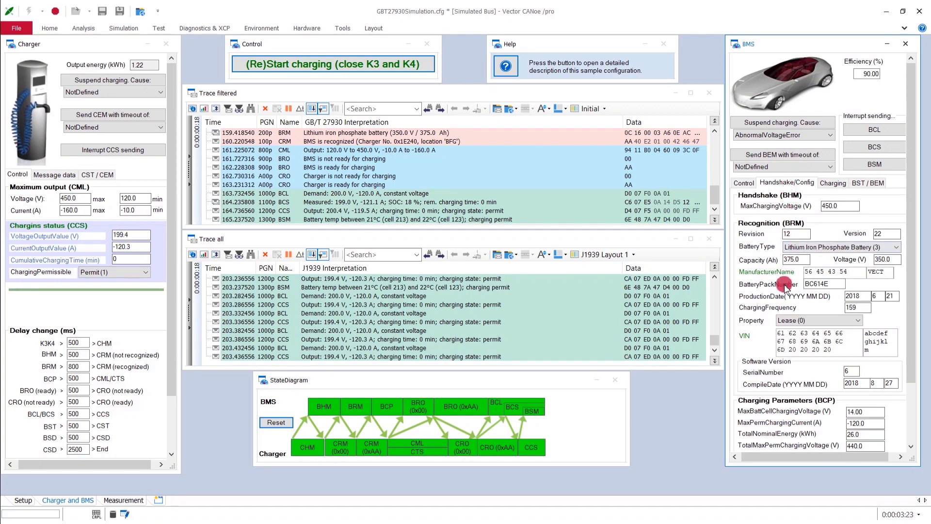
pyautogui.click(789, 232)
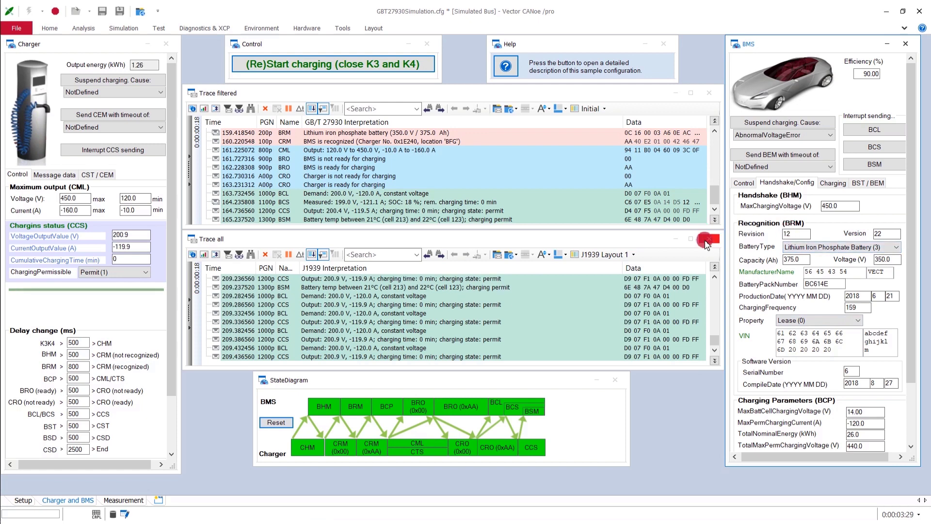
pyautogui.click(778, 183)
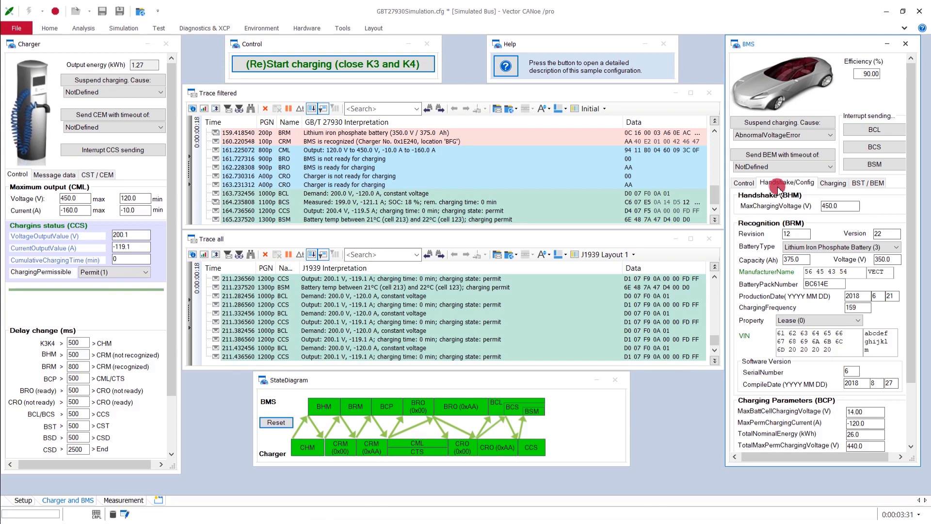
pyautogui.click(830, 184)
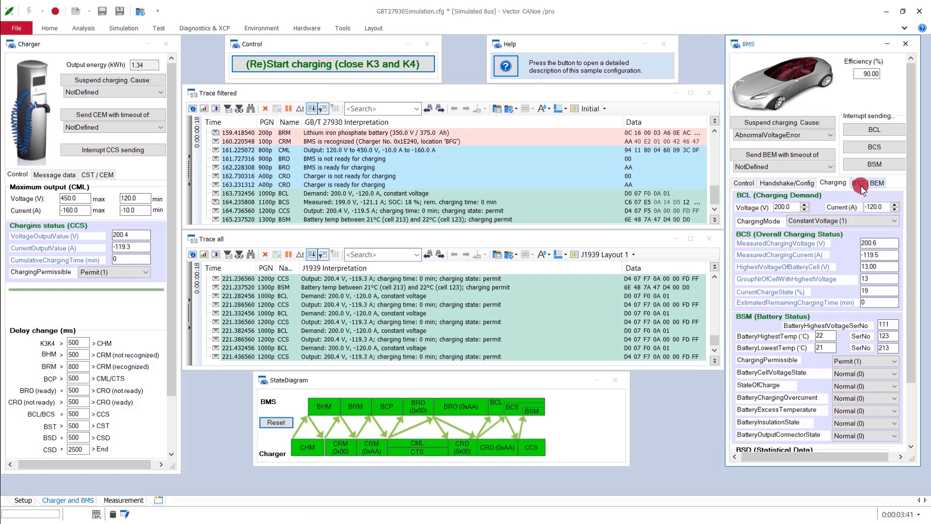
# Display the BMS BST/BEM page with its fault reasons set to Yes (1).
pyautogui.click(860, 183)
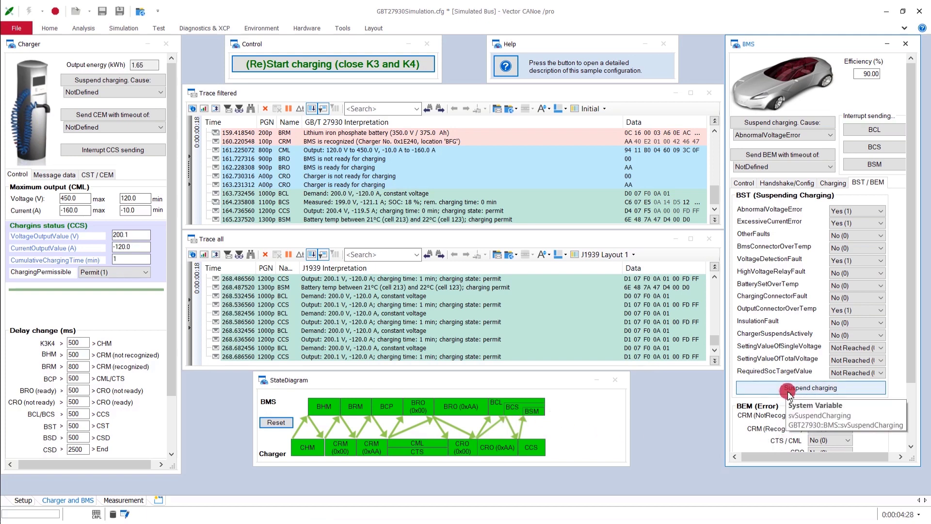
# Suspend charging from the BMS at 1.66 kWh and return the BMS panel to its controls.
pyautogui.click(789, 393)
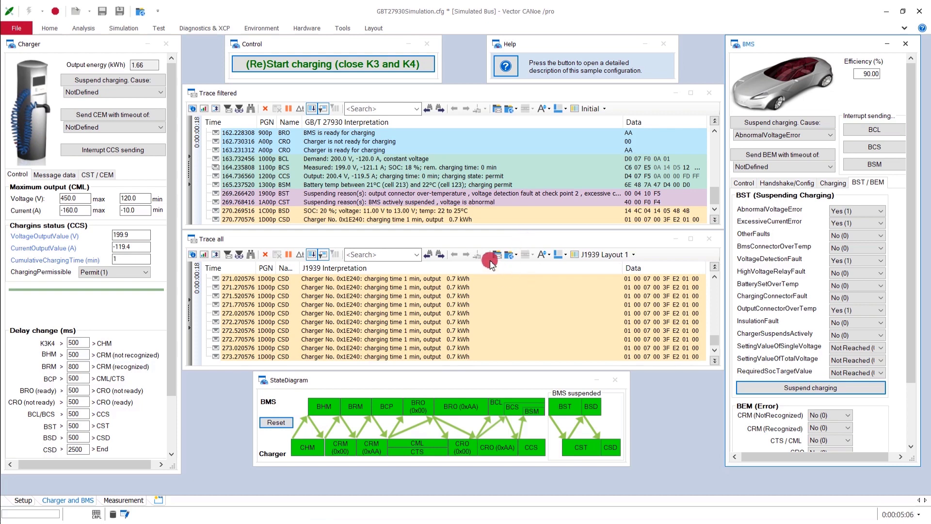
pyautogui.click(743, 183)
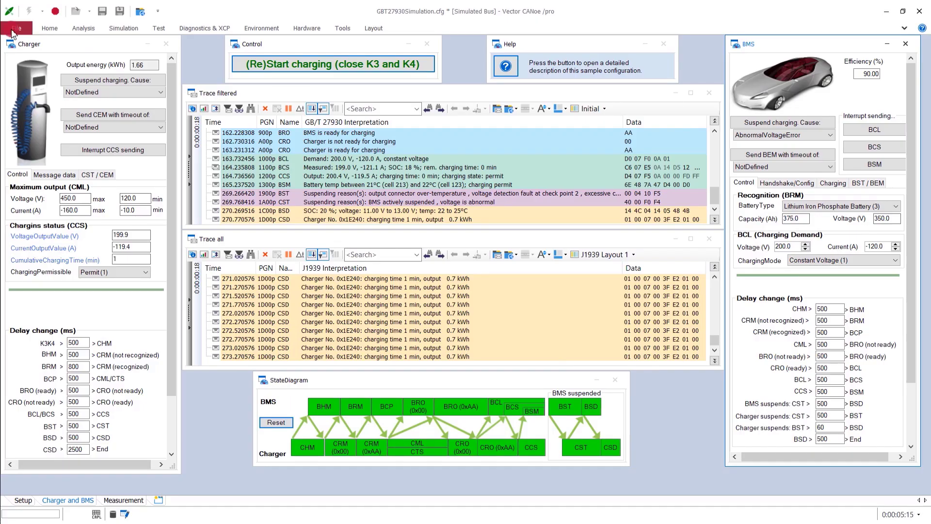
# Find the Smart Charging (GB/T 27930) group in Sample Configurations and select GB/T 27930 Simulation.
pyautogui.click(13, 29)
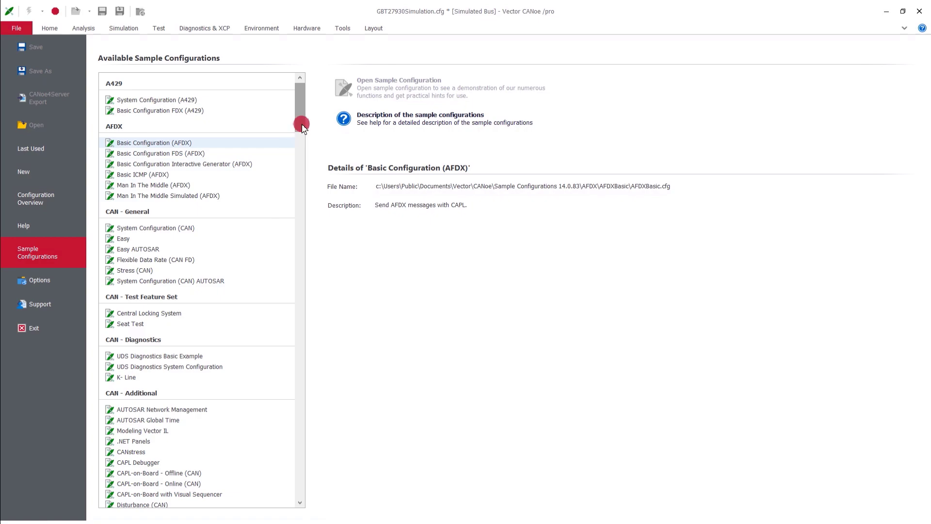
pyautogui.moveTo(302, 126); pyautogui.dragTo(306, 499)
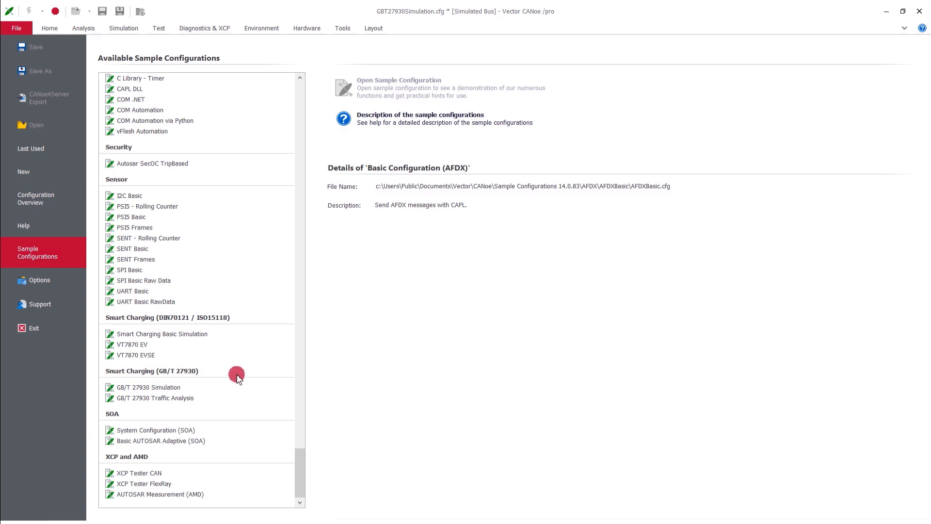
pyautogui.click(167, 387)
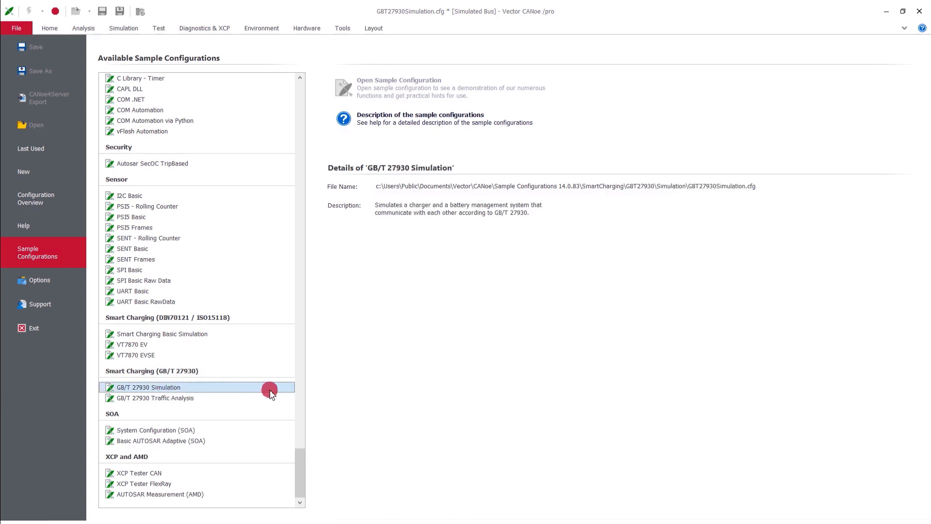